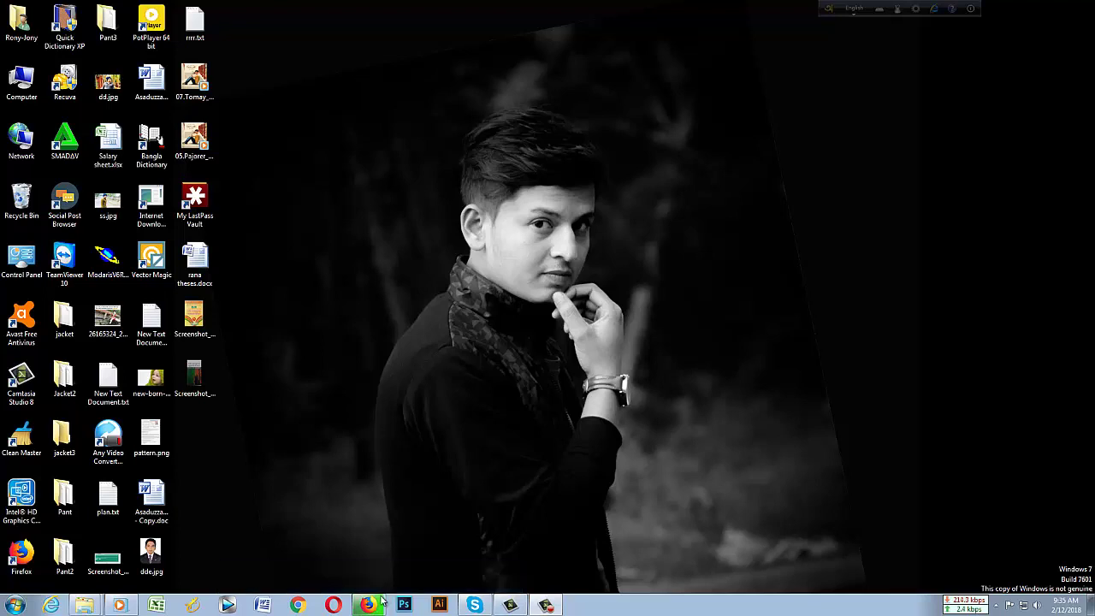
Bring Firefox forward and read Marketwired's November 4, 2008 Lectra announcement of the newest Diamino
{"action": "left_click", "coordinate": [370, 606]}
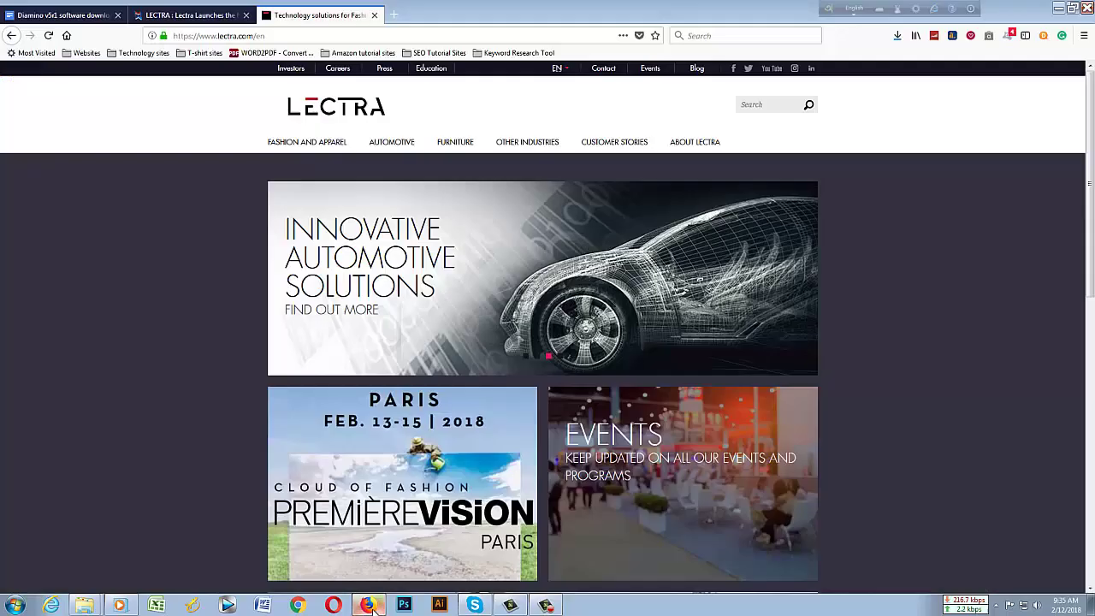
{"action": "left_click", "coordinate": [171, 16]}
{"action": "left_click", "coordinate": [75, 14]}
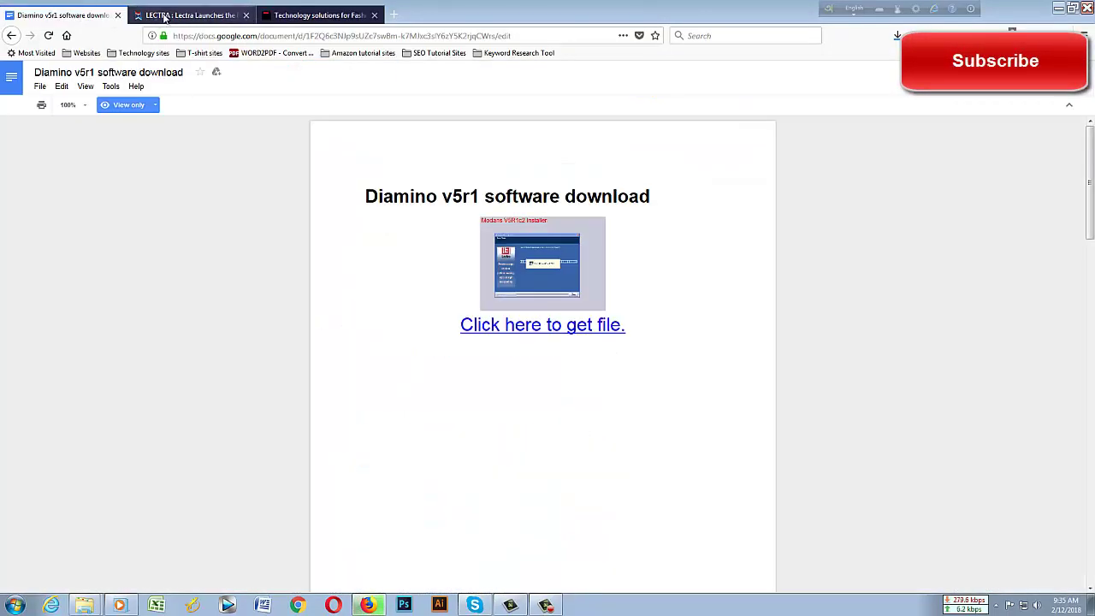
{"action": "left_click", "coordinate": [165, 15]}
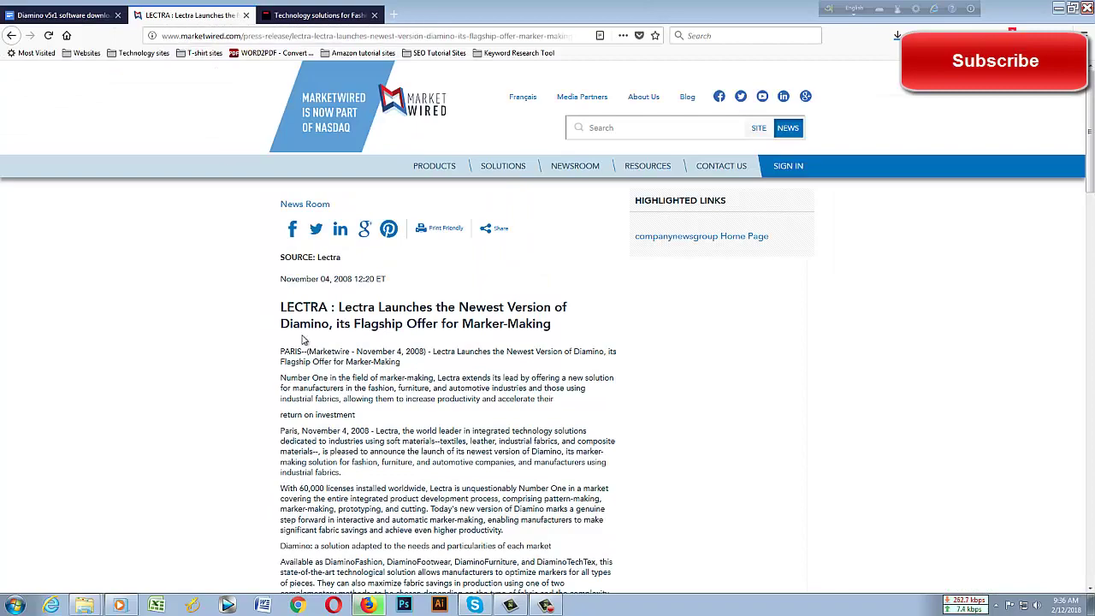
{"action": "scroll", "coordinate": [301, 334], "scroll_direction": "down", "scroll_amount": 3}
{"action": "scroll", "coordinate": [301, 334], "scroll_direction": "down", "scroll_amount": 1}
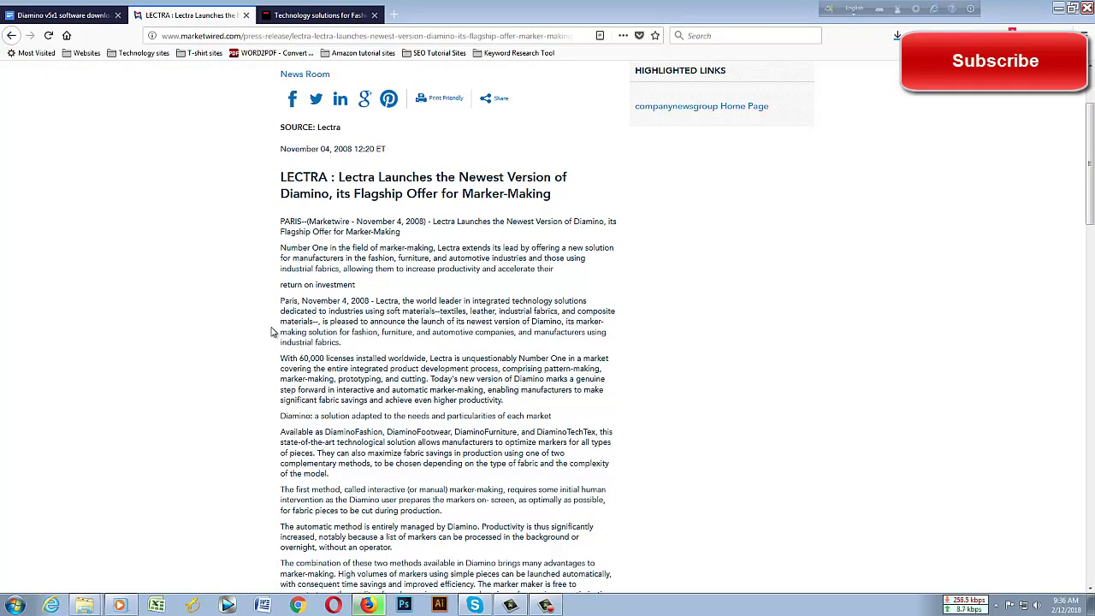
{"action": "scroll", "coordinate": [244, 326], "scroll_direction": "up", "scroll_amount": 3}
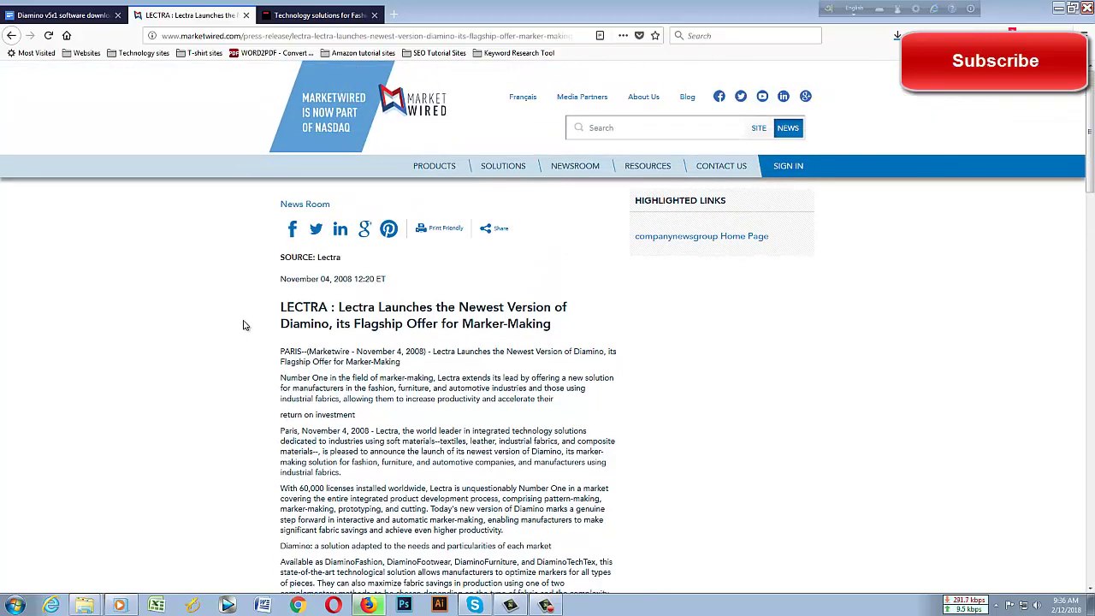
{"action": "scroll", "coordinate": [243, 325], "scroll_direction": "down", "scroll_amount": 3}
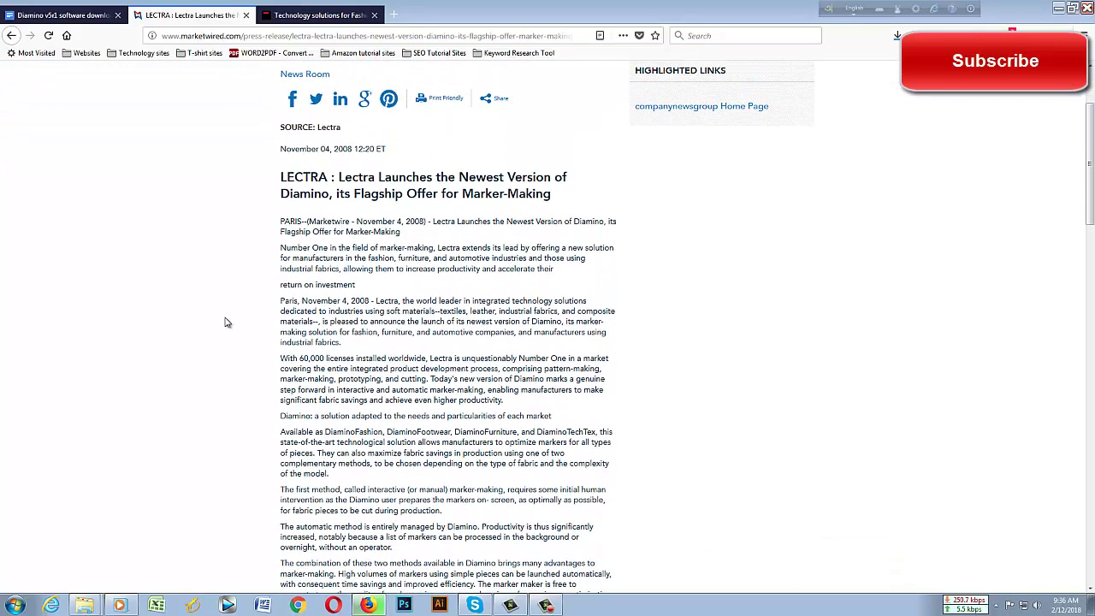
{"action": "scroll", "coordinate": [227, 321], "scroll_direction": "up", "scroll_amount": 1}
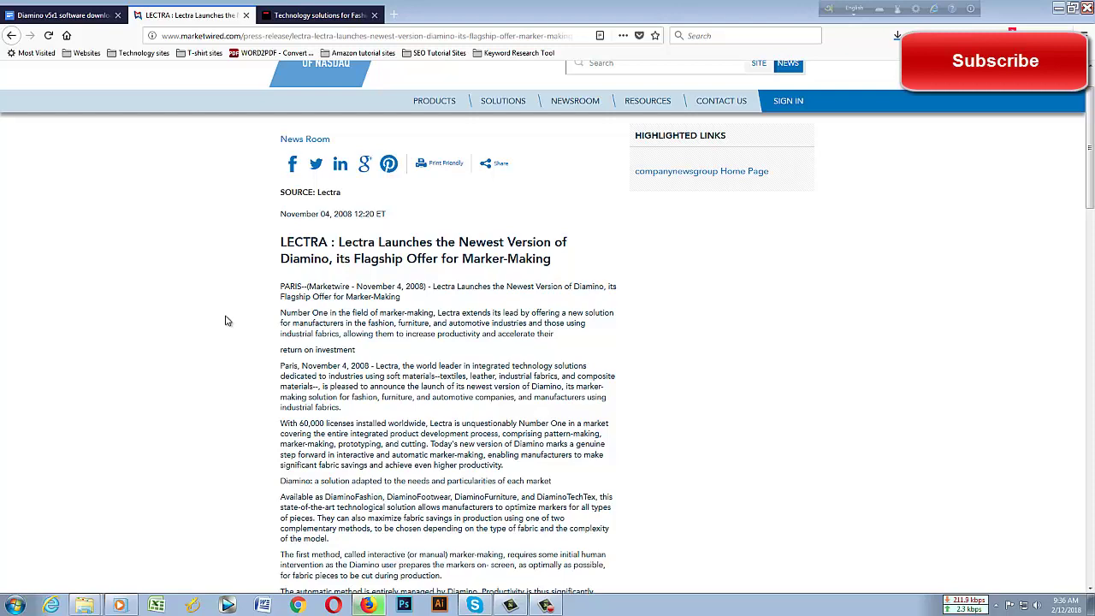
{"action": "scroll", "coordinate": [227, 321], "scroll_direction": "up", "scroll_amount": 2}
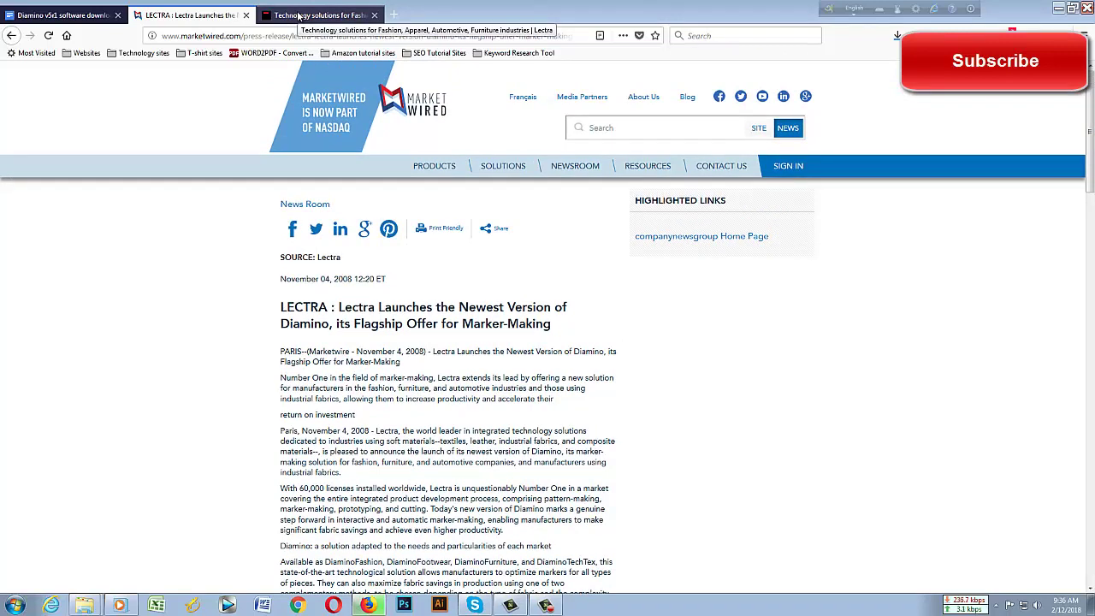
Cycle through the Marketwired, Diamino document and Lectra tabs, ending on the lectra.com/en homepage
{"action": "left_click", "coordinate": [300, 15]}
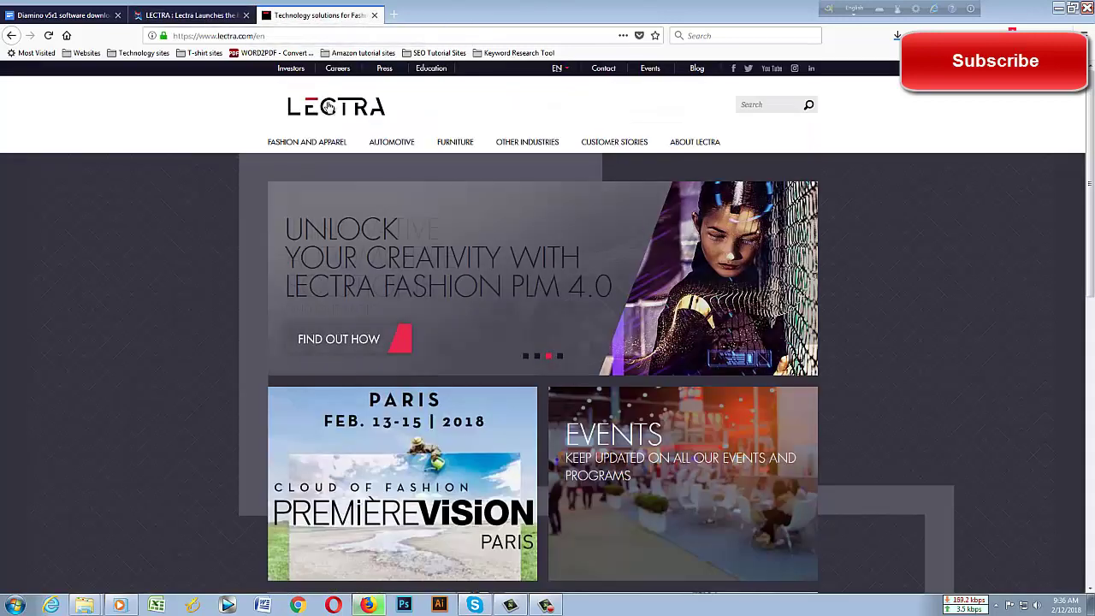
{"action": "left_click", "coordinate": [192, 16]}
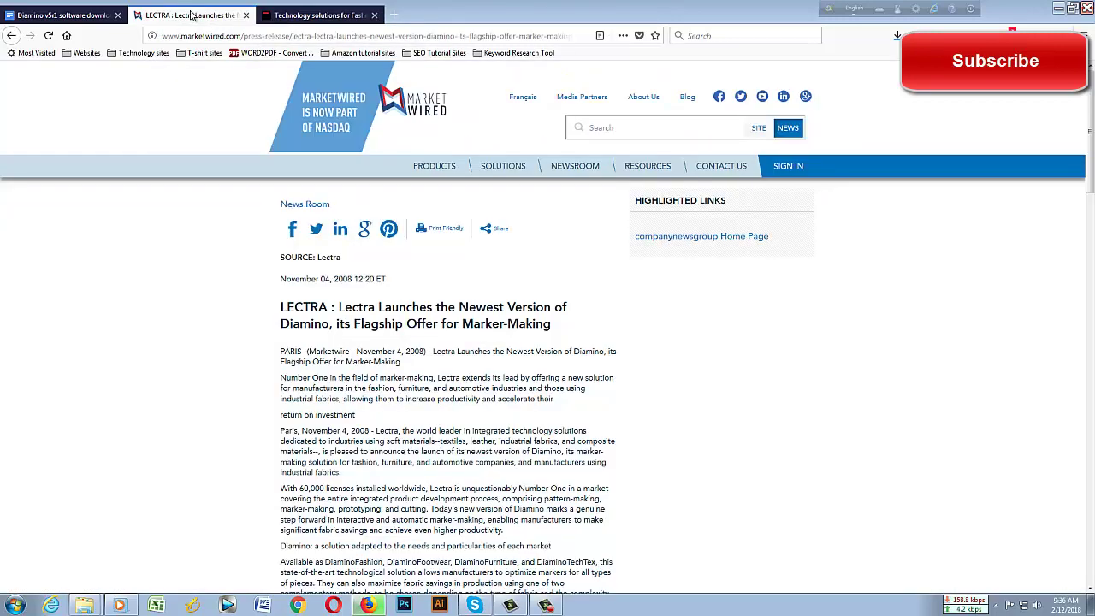
{"action": "left_click", "coordinate": [90, 15]}
{"action": "left_click", "coordinate": [213, 17]}
{"action": "left_click", "coordinate": [293, 17]}
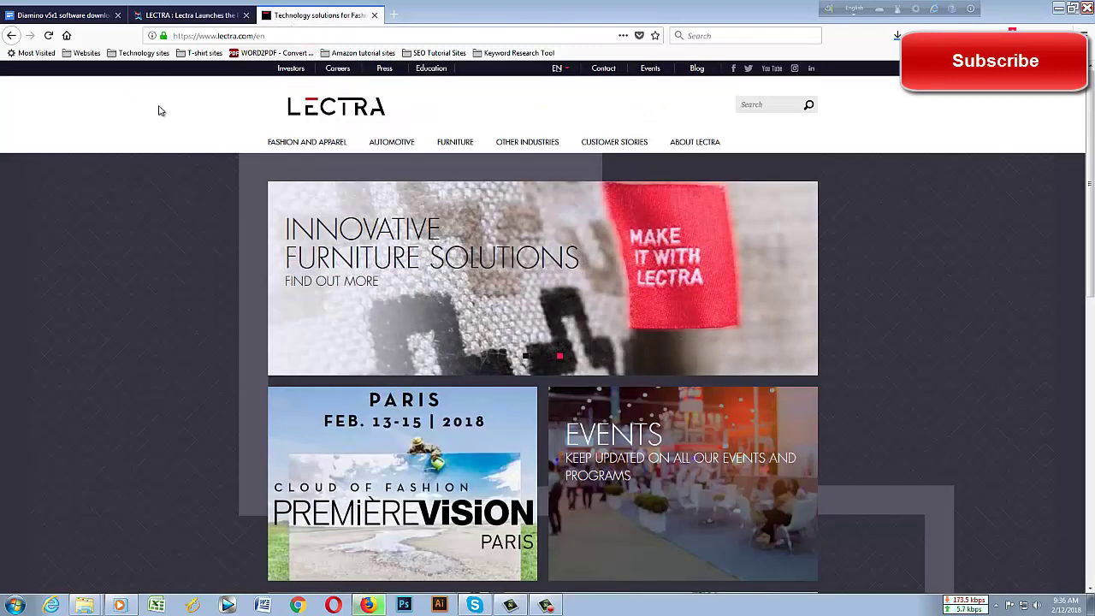
Look over the Lectra homepage's rotating banner, events and Première Vision Paris tiles
{"action": "scroll", "coordinate": [341, 230], "scroll_direction": "down", "scroll_amount": 5}
{"action": "scroll", "coordinate": [341, 231], "scroll_direction": "down", "scroll_amount": 3}
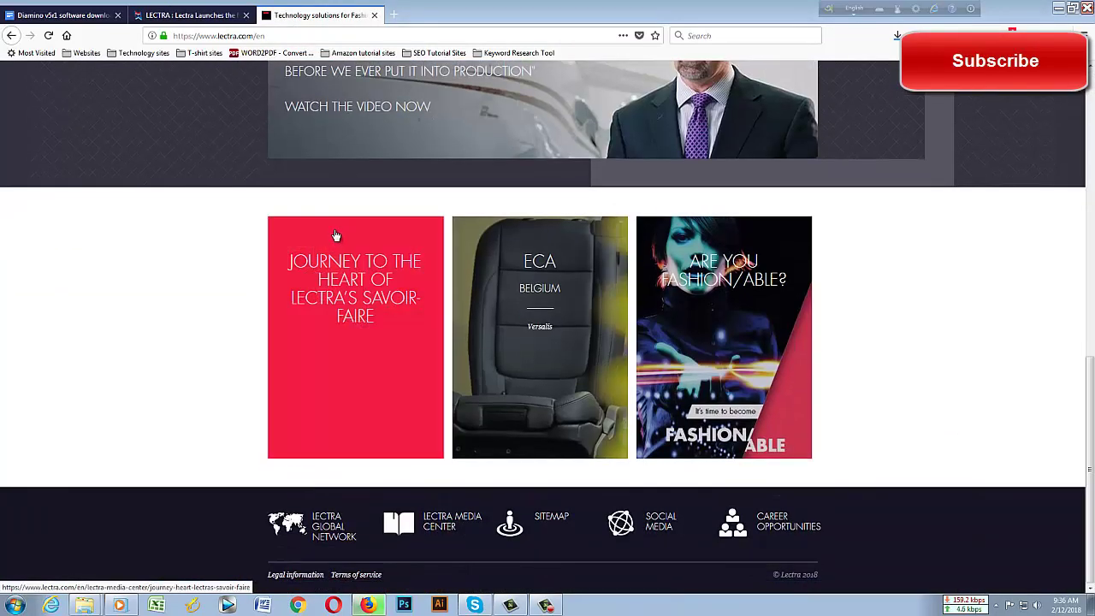
{"action": "scroll", "coordinate": [334, 237], "scroll_direction": "up", "scroll_amount": 6}
{"action": "scroll", "coordinate": [288, 208], "scroll_direction": "up", "scroll_amount": 2}
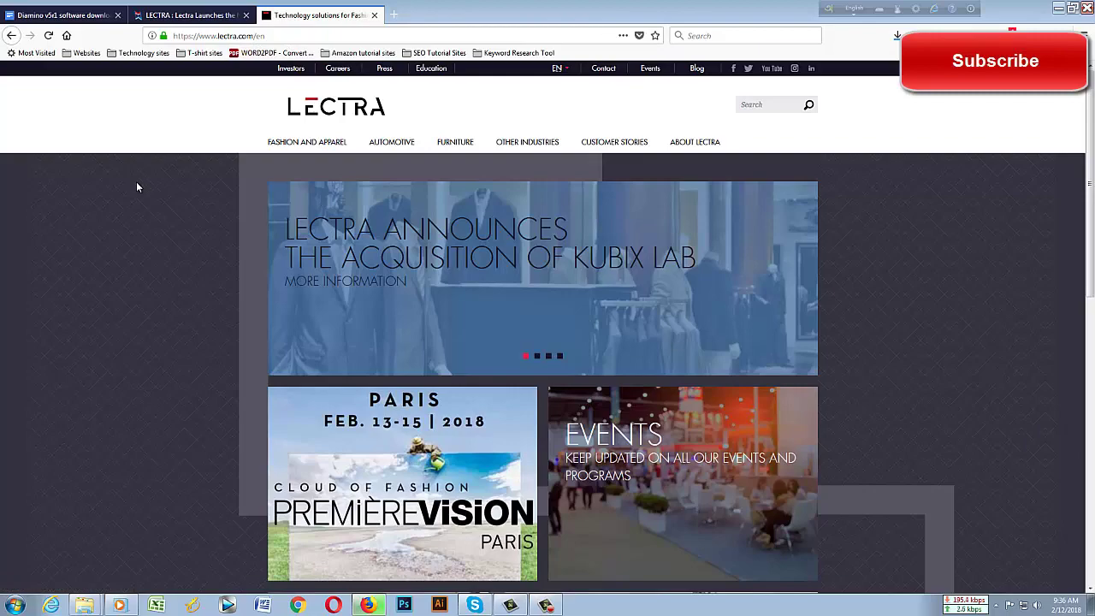
{"action": "scroll", "coordinate": [136, 187], "scroll_direction": "down", "scroll_amount": 2}
{"action": "scroll", "coordinate": [134, 189], "scroll_direction": "down", "scroll_amount": 4}
{"action": "scroll", "coordinate": [135, 221], "scroll_direction": "up", "scroll_amount": 4}
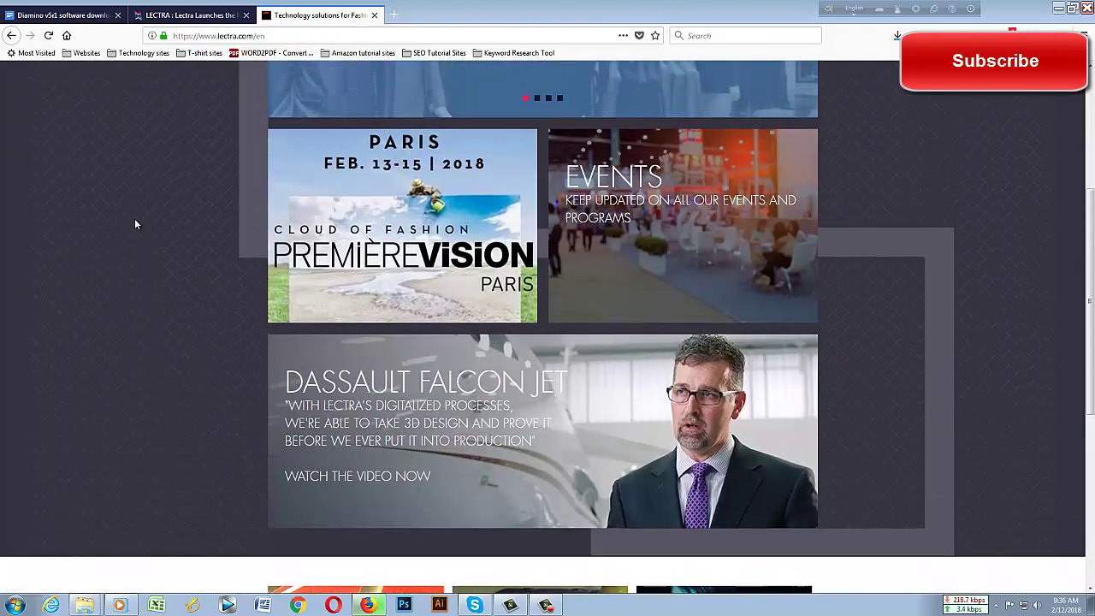
{"action": "scroll", "coordinate": [137, 222], "scroll_direction": "up", "scroll_amount": 2}
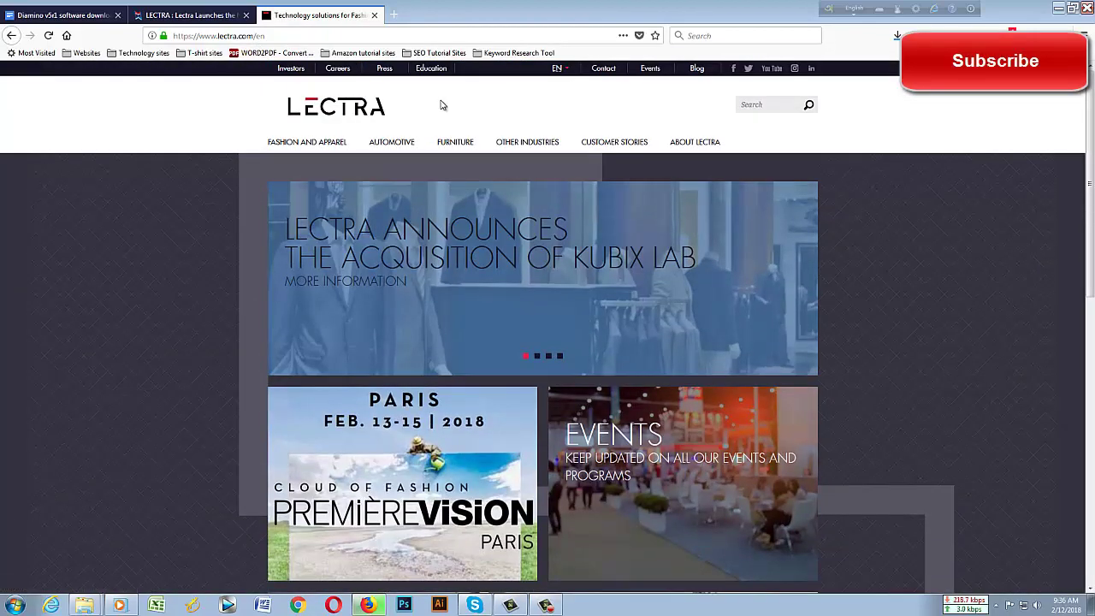
{"action": "scroll", "coordinate": [206, 120], "scroll_direction": "down", "scroll_amount": 1}
{"action": "scroll", "coordinate": [73, 223], "scroll_direction": "down", "scroll_amount": 5}
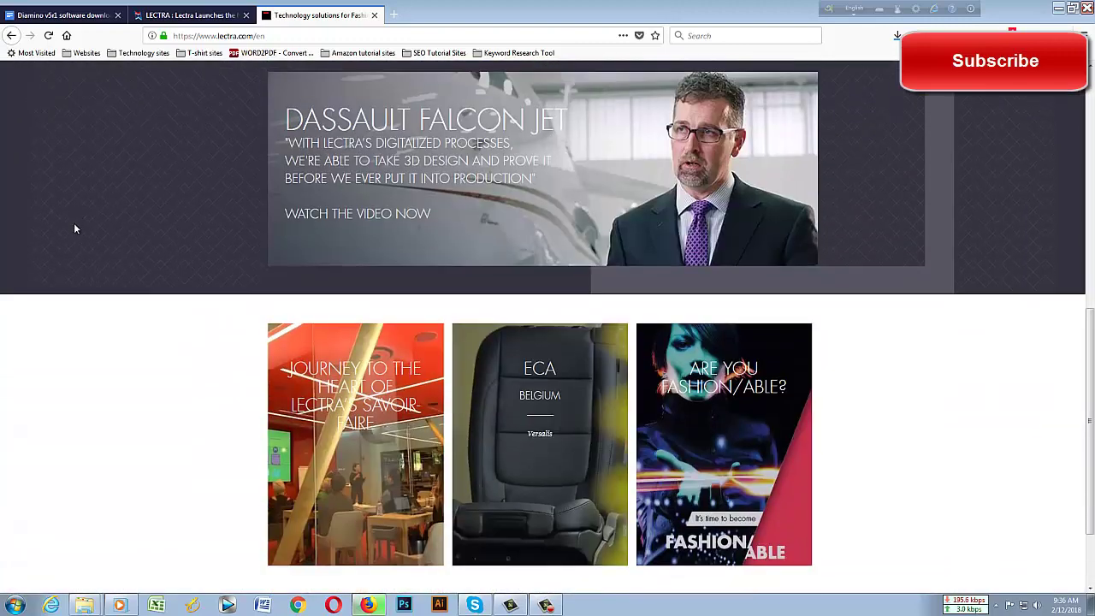
{"action": "scroll", "coordinate": [76, 222], "scroll_direction": "down", "scroll_amount": 1}
{"action": "scroll", "coordinate": [91, 244], "scroll_direction": "up", "scroll_amount": 3}
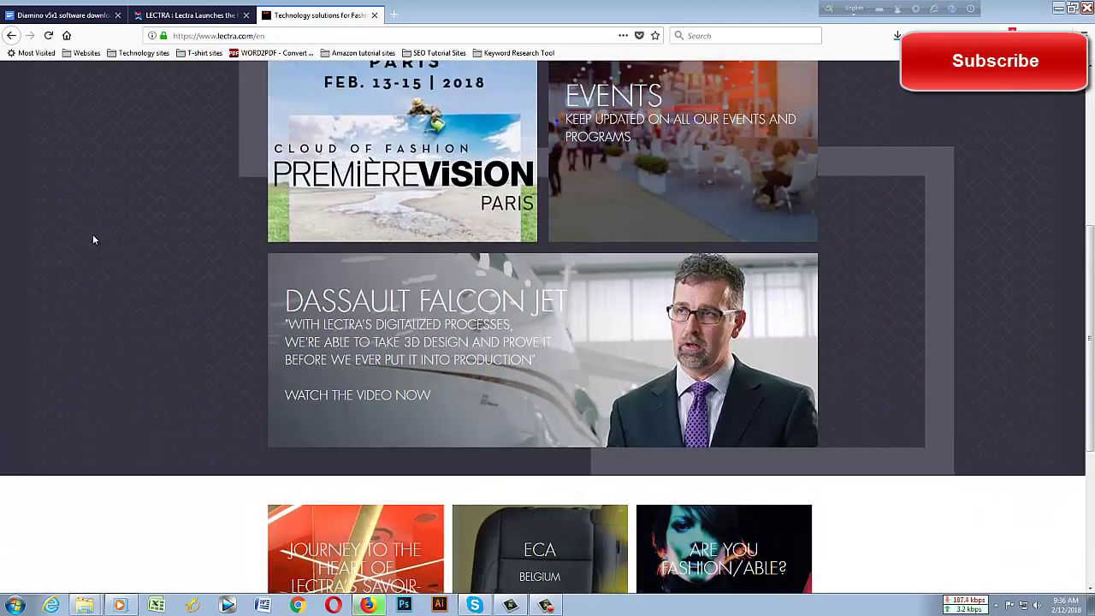
{"action": "scroll", "coordinate": [93, 234], "scroll_direction": "up", "scroll_amount": 5}
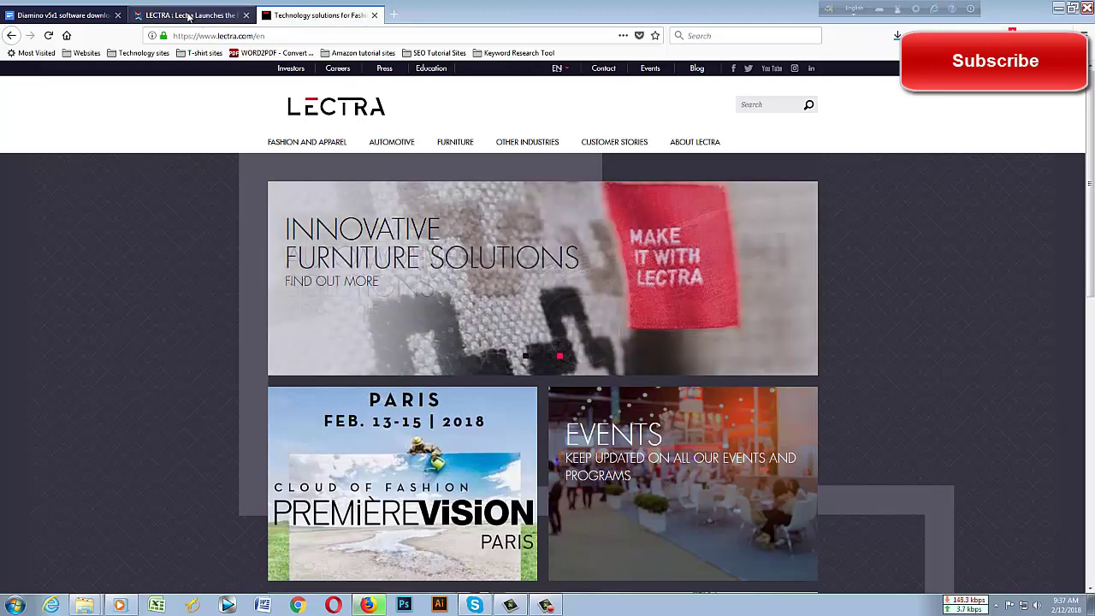
Switch to the 'Diamino v5r1 software download' Google Doc with its 'Click here to get file.' link
{"action": "left_click", "coordinate": [100, 16]}
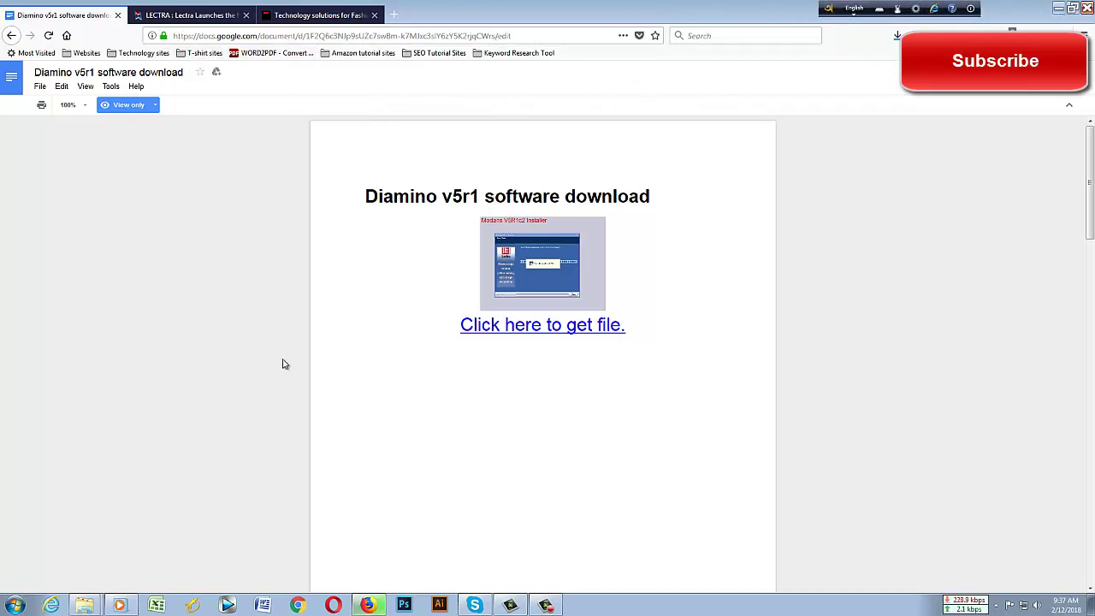
{"action": "mouse_move", "coordinate": [84, 605]}
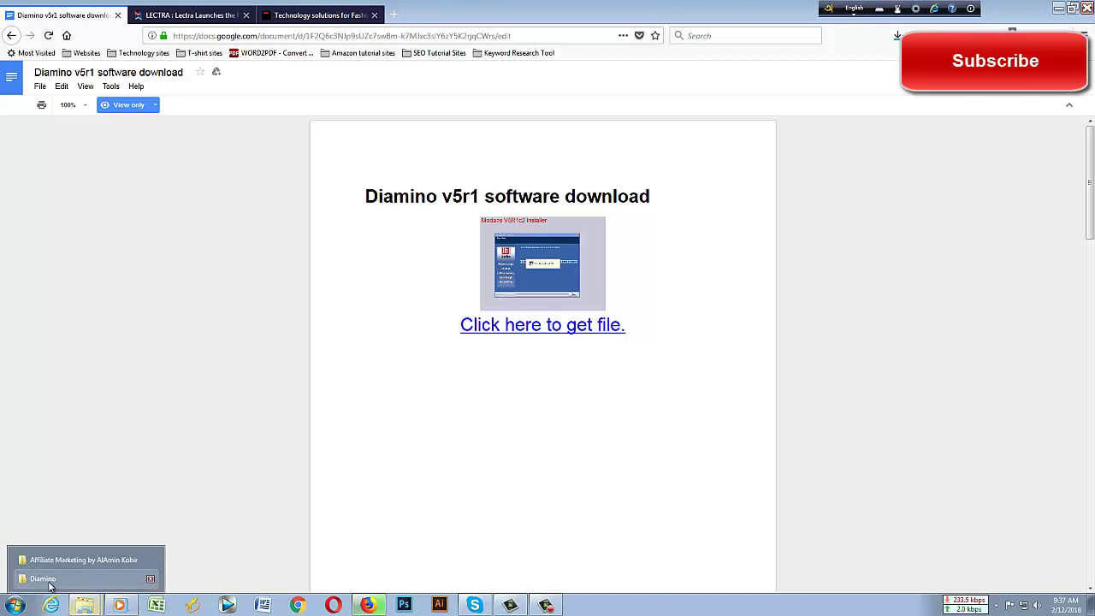
Bring up the Diamino folder on Local Disk (F:) showing Diamino_v5r1_software.rar and winrar-x64-531.exe
{"action": "left_click", "coordinate": [42, 579]}
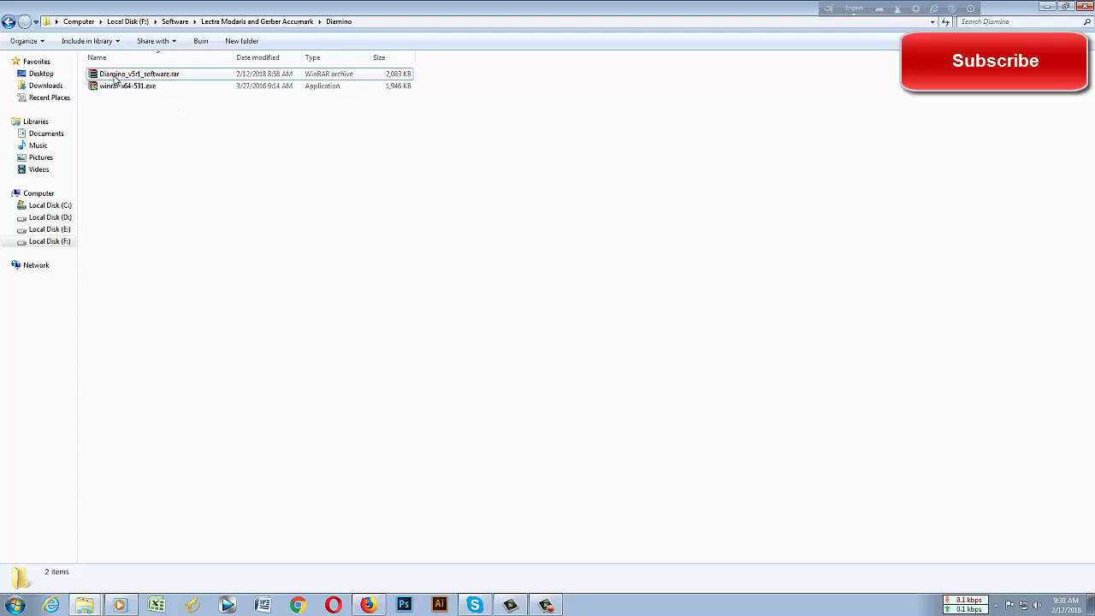
Extract Diamino_v5r1_software.rar here and refresh so the 4,326 KB Diamino_v5r1_software.exe appears
{"action": "right_click", "coordinate": [112, 77]}
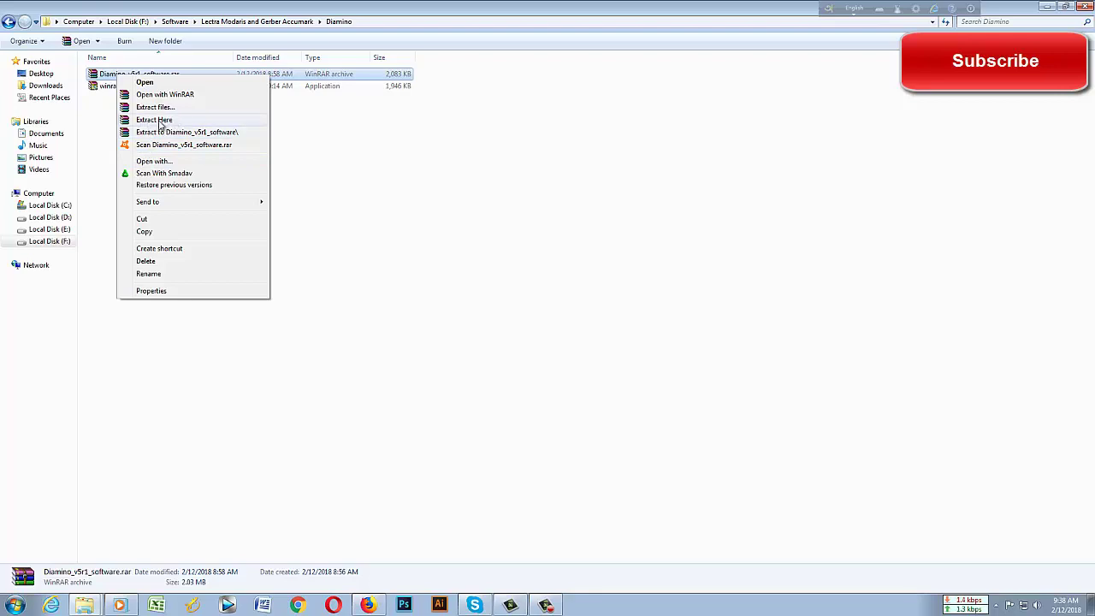
{"action": "left_click", "coordinate": [161, 125]}
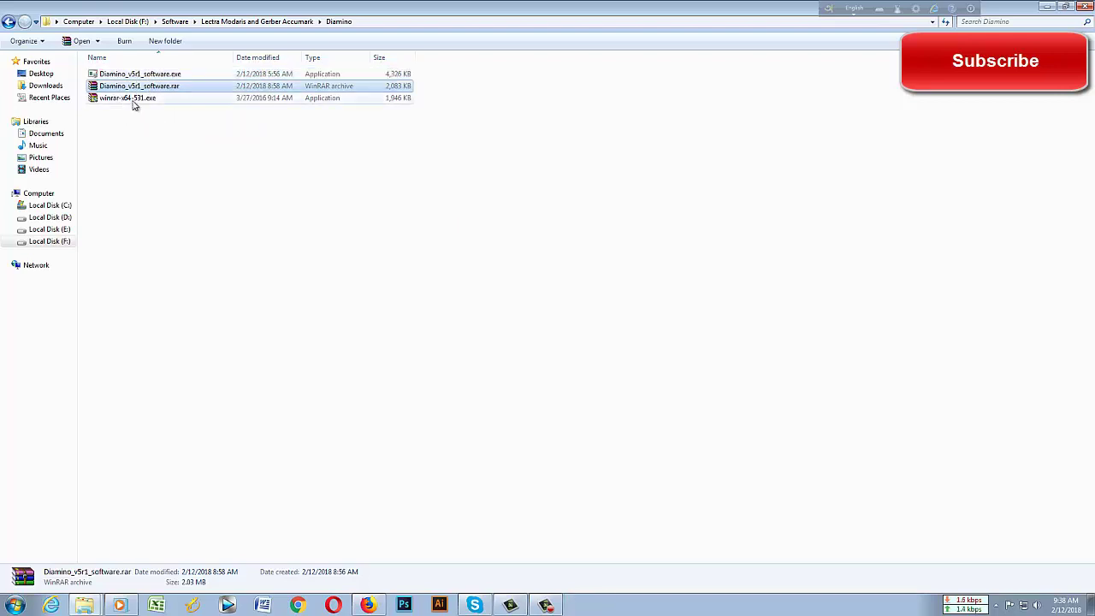
{"action": "right_click", "coordinate": [258, 171]}
{"action": "left_click", "coordinate": [171, 155]}
{"action": "right_click", "coordinate": [169, 150]}
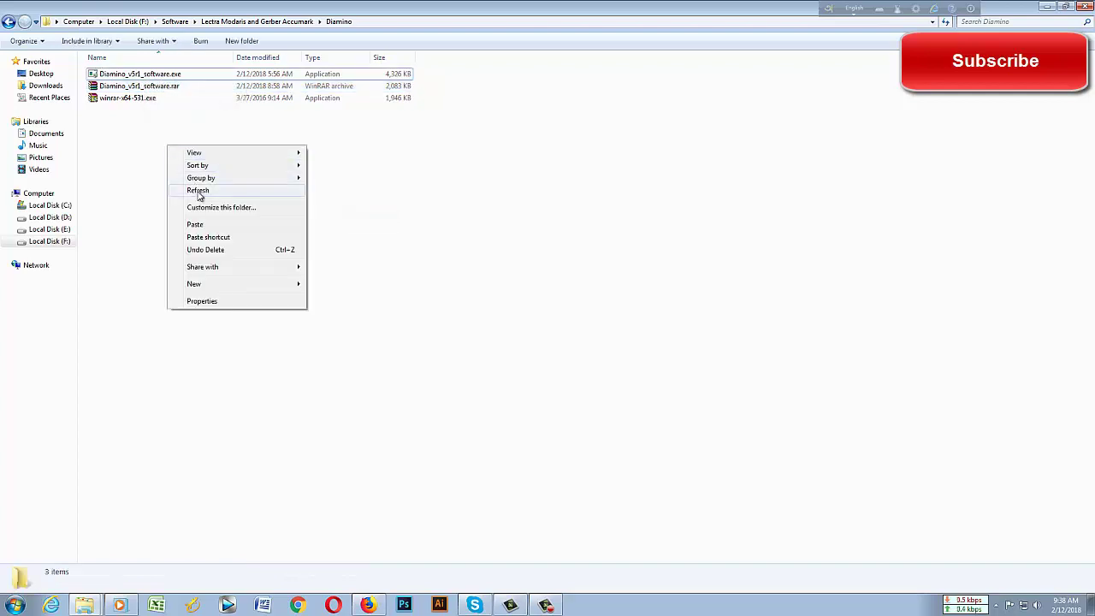
{"action": "left_click", "coordinate": [198, 189]}
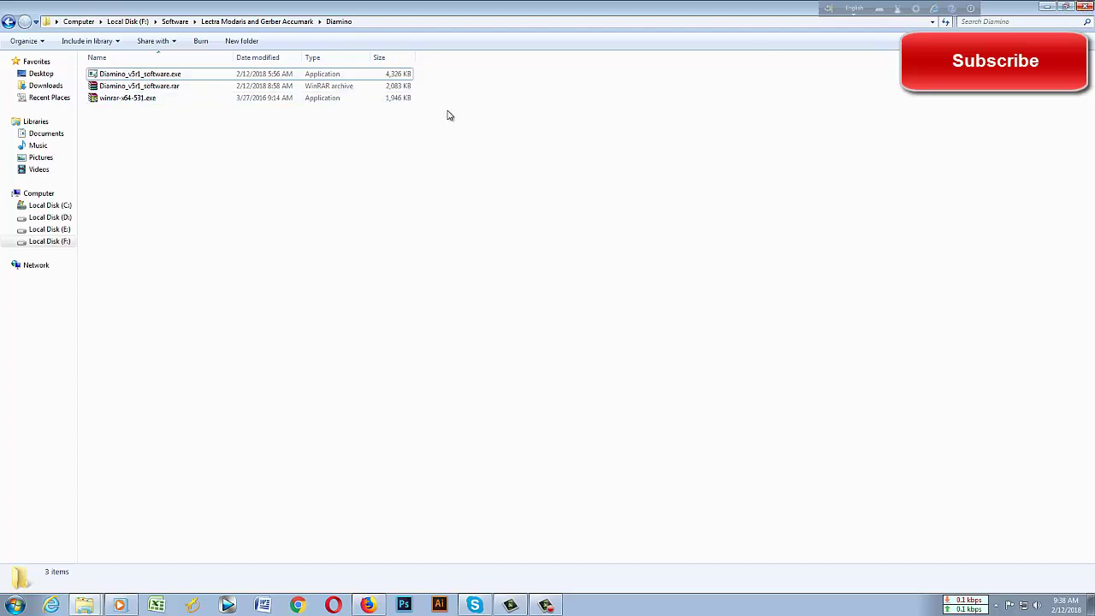
Close the Diamino Explorer window to return to the Diamino v5r1 download Google Doc
{"action": "left_click", "coordinate": [1083, 7]}
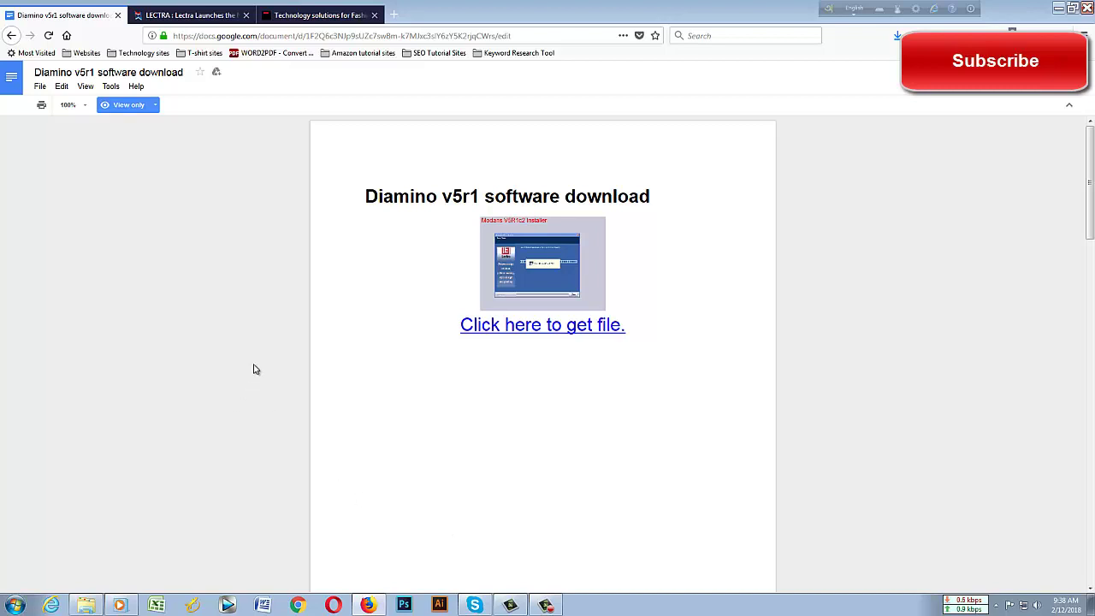
{"action": "left_click", "coordinate": [546, 605]}
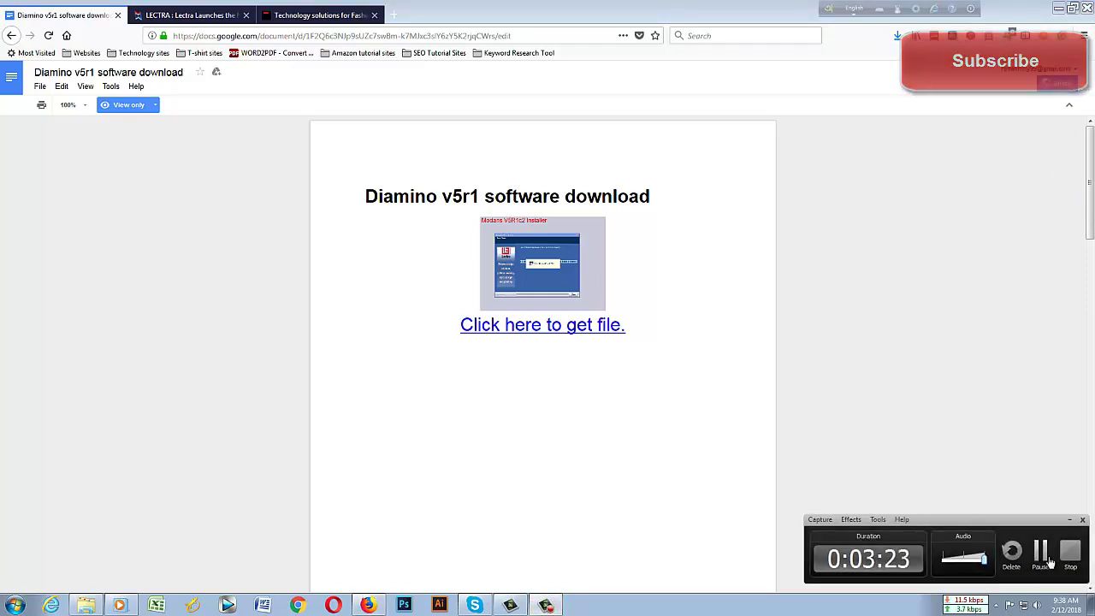